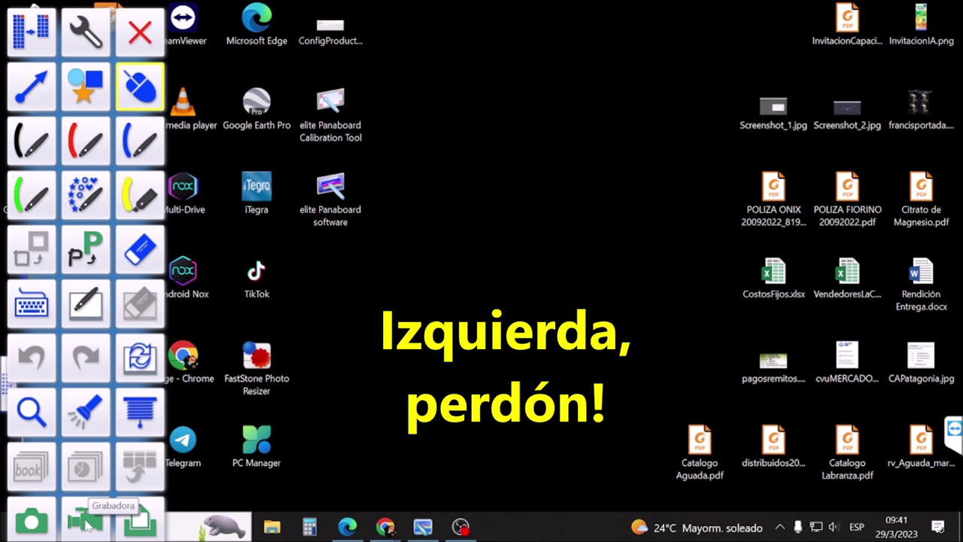
Step: Open the Panaboard recorder (Grabadora), record the full screen and stop the recording
{"action": "left_click", "coordinate": [85, 520]}
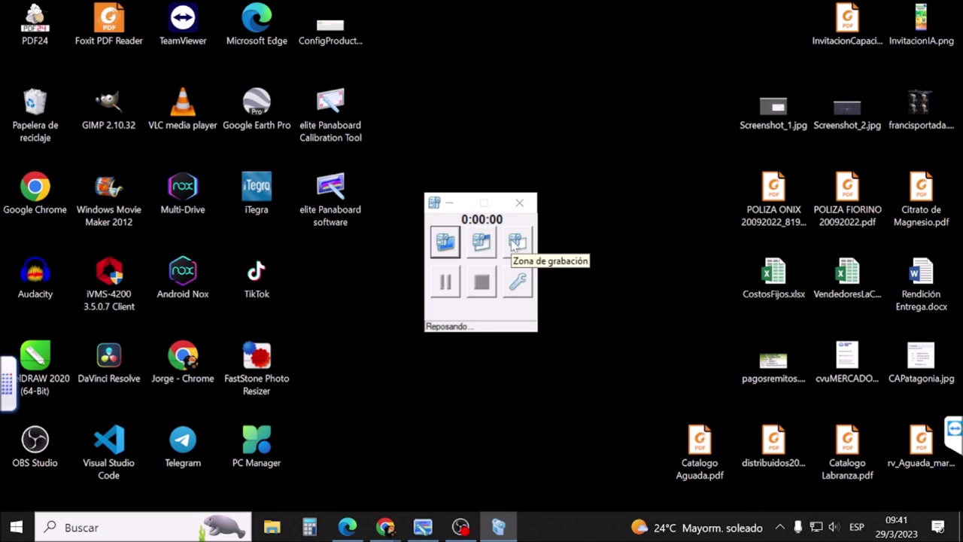
{"action": "left_click", "coordinate": [447, 243]}
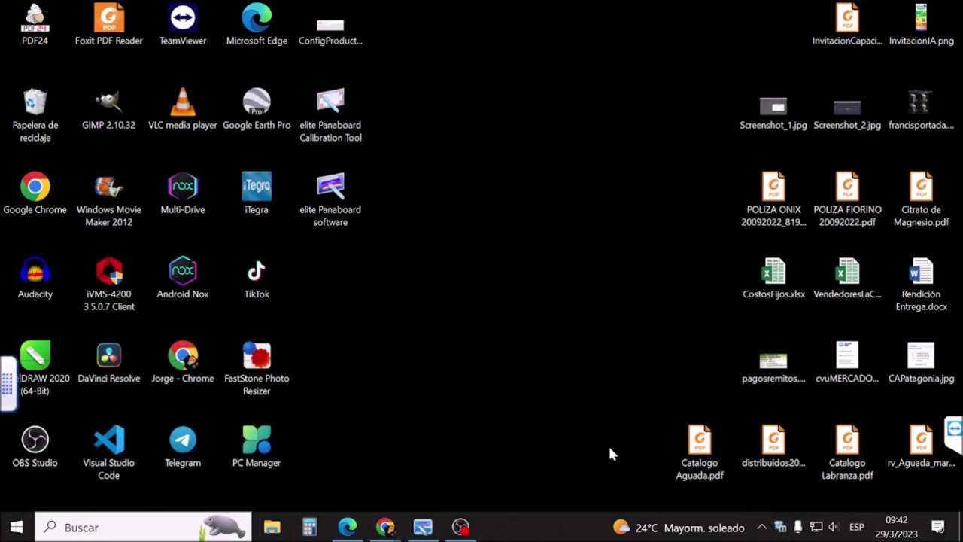
{"action": "left_click", "coordinate": [780, 531]}
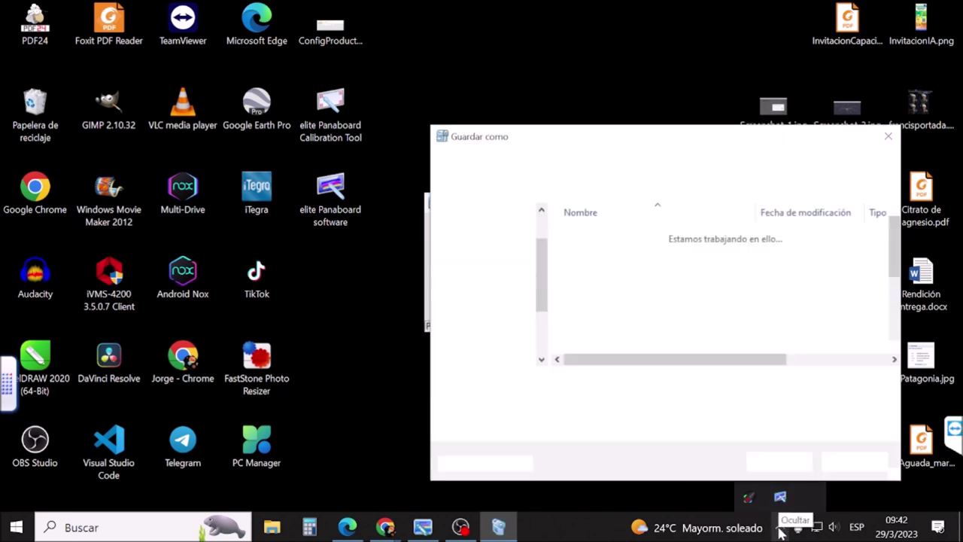
Step: Save the screen recording in the Descargas folder as 2023_03_29_09_42_04.avi
{"action": "left_click_drag", "start_coordinate": [659, 144], "coordinate": [510, 26]}
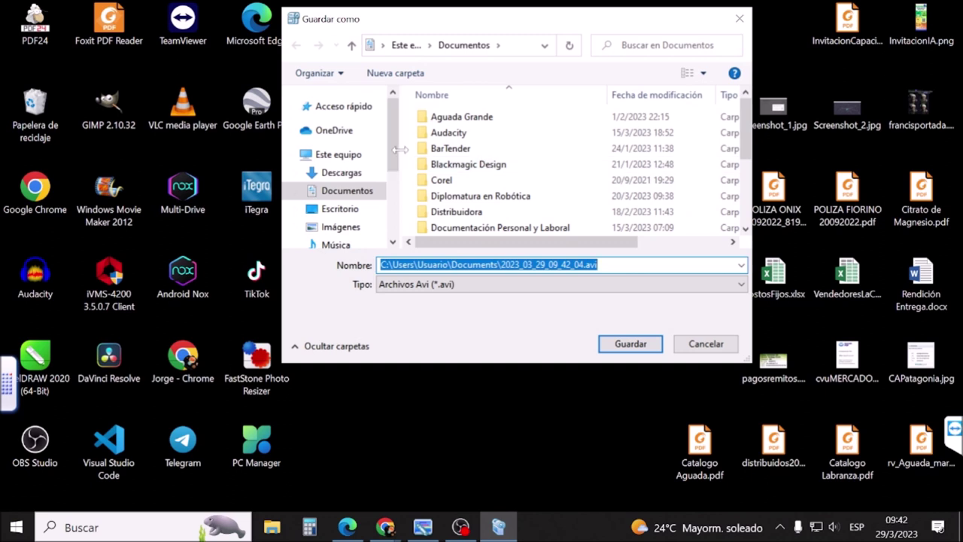
{"action": "left_click", "coordinate": [368, 176]}
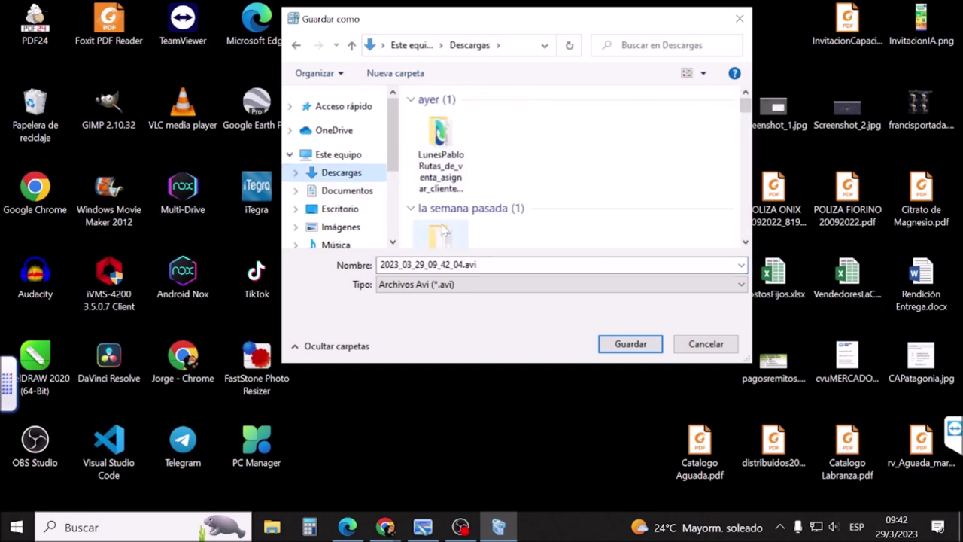
{"action": "left_click", "coordinate": [433, 264]}
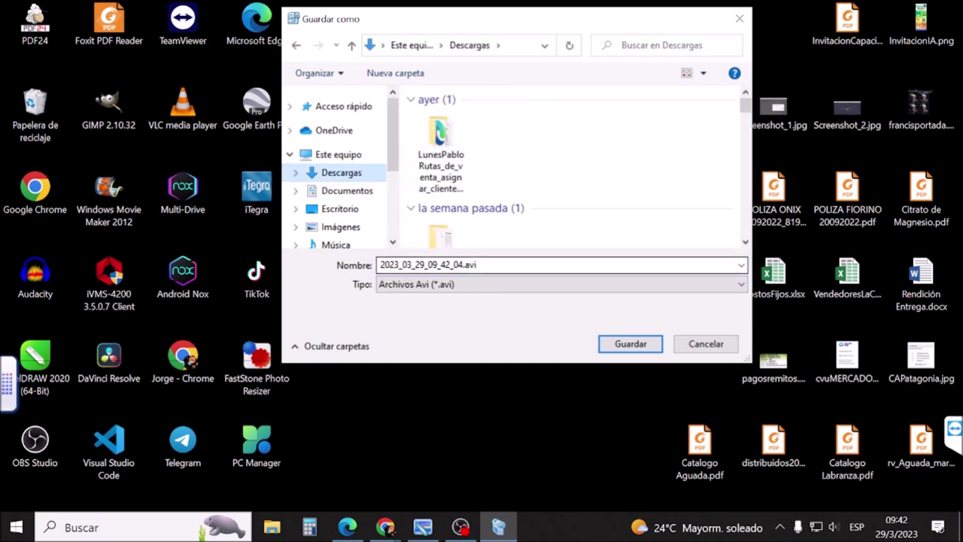
{"action": "left_click", "coordinate": [629, 344]}
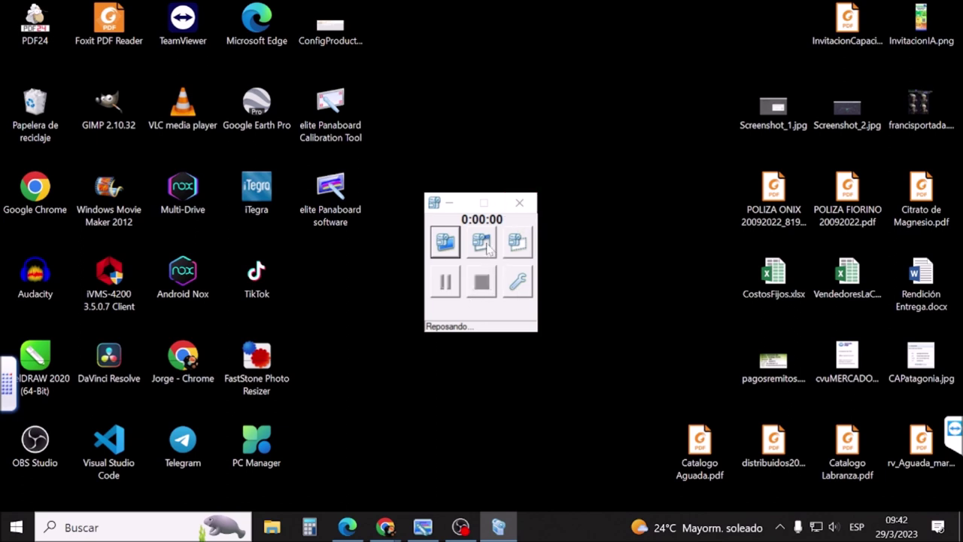
{"action": "left_click", "coordinate": [486, 247]}
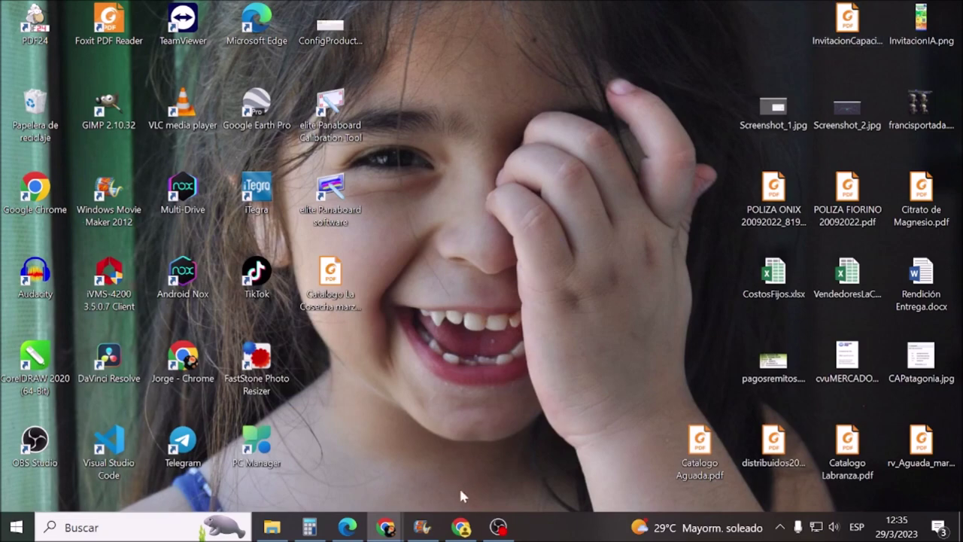
Step: Switch to YouTube in Chrome and sign in to the remembered Google account by entering the account password
{"action": "left_click", "coordinate": [461, 527]}
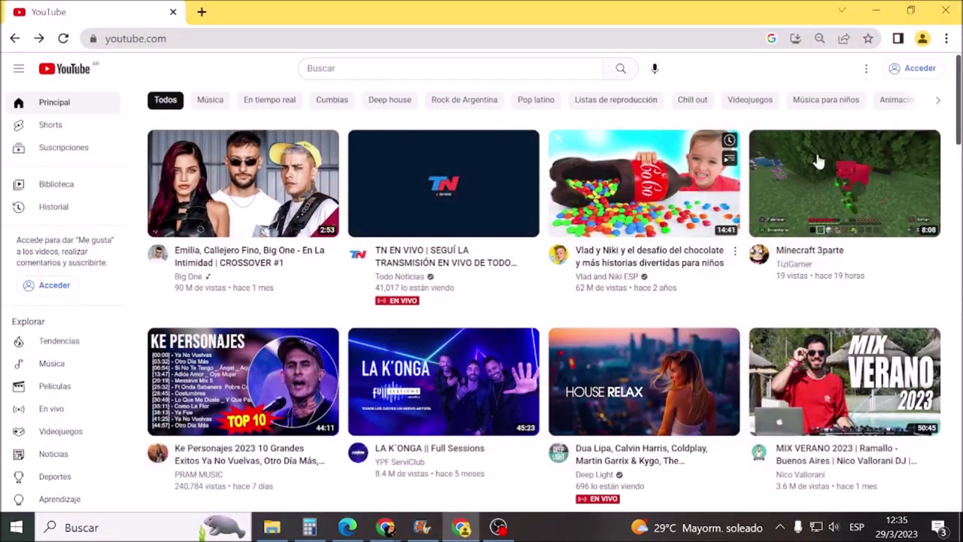
{"action": "left_click", "coordinate": [908, 74]}
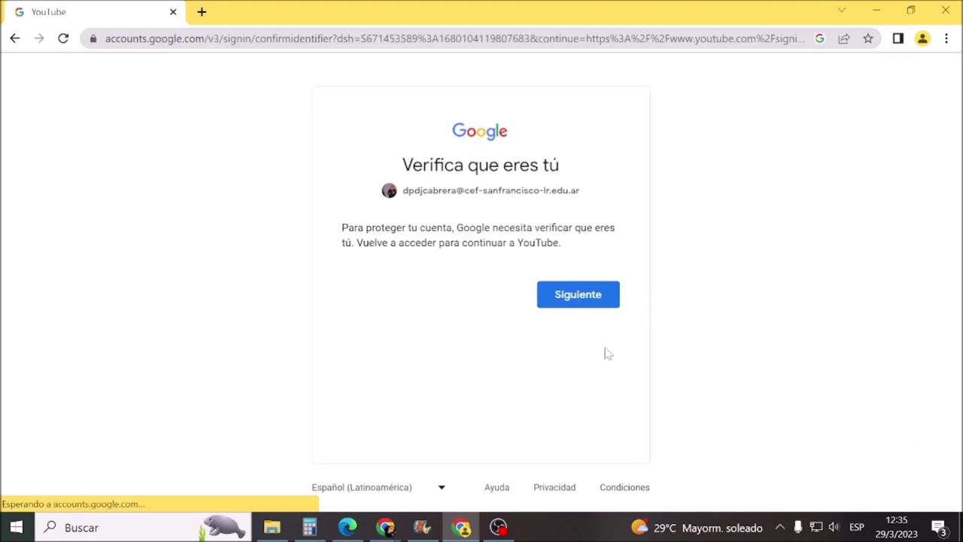
{"action": "left_click", "coordinate": [553, 292]}
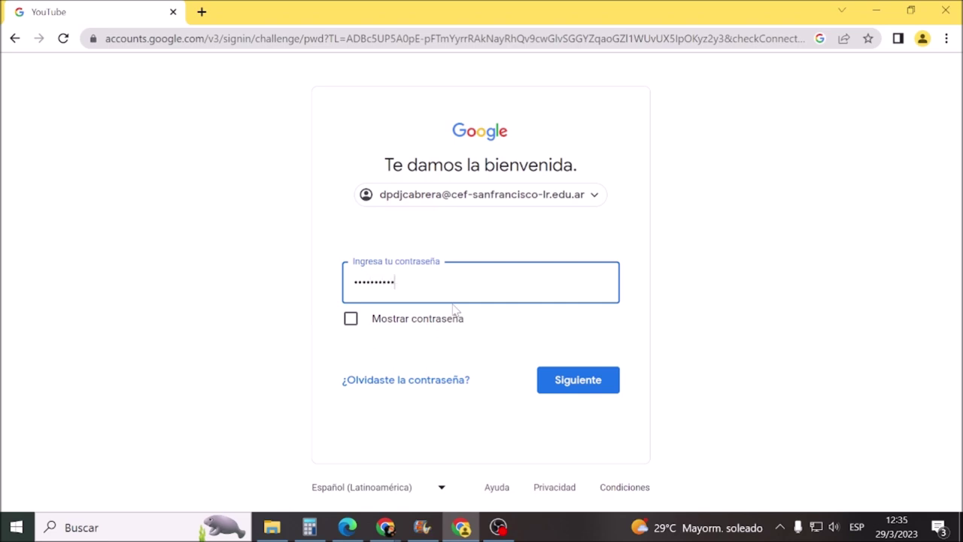
{"action": "left_click", "coordinate": [557, 376]}
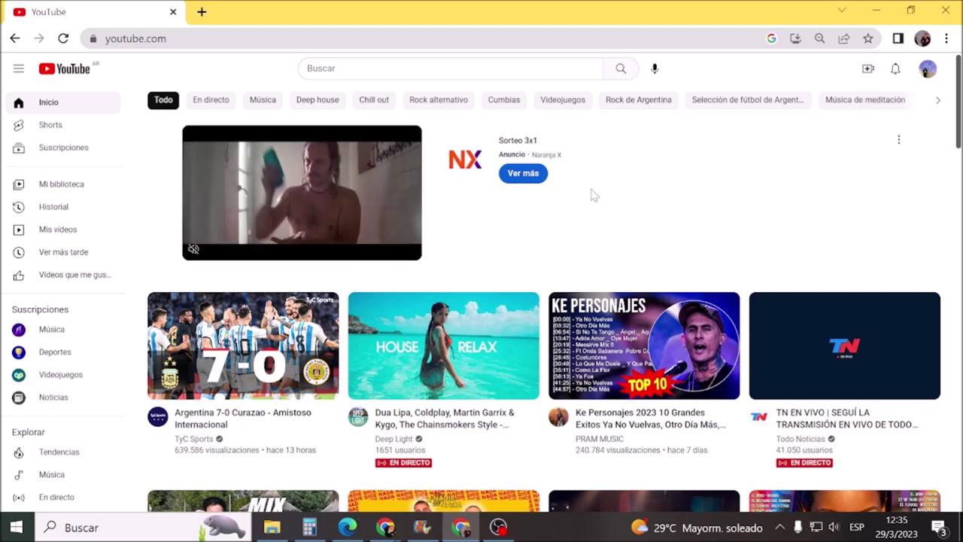
{"action": "left_click", "coordinate": [866, 69]}
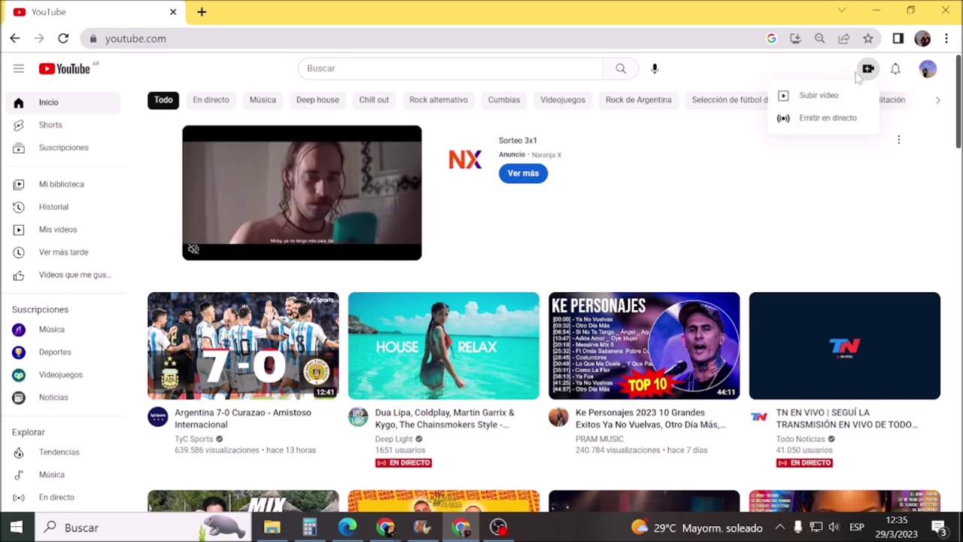
{"action": "left_click", "coordinate": [818, 95]}
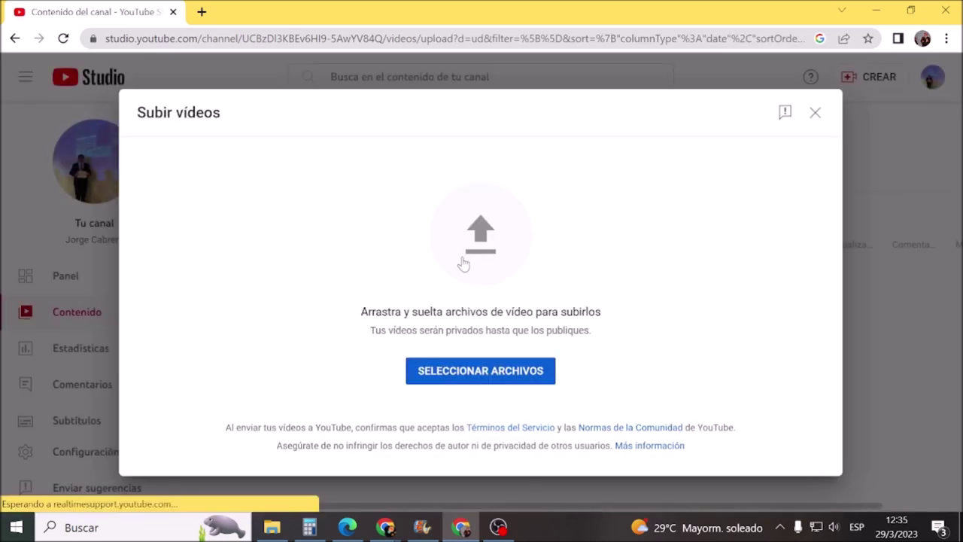
{"action": "left_click", "coordinate": [464, 371]}
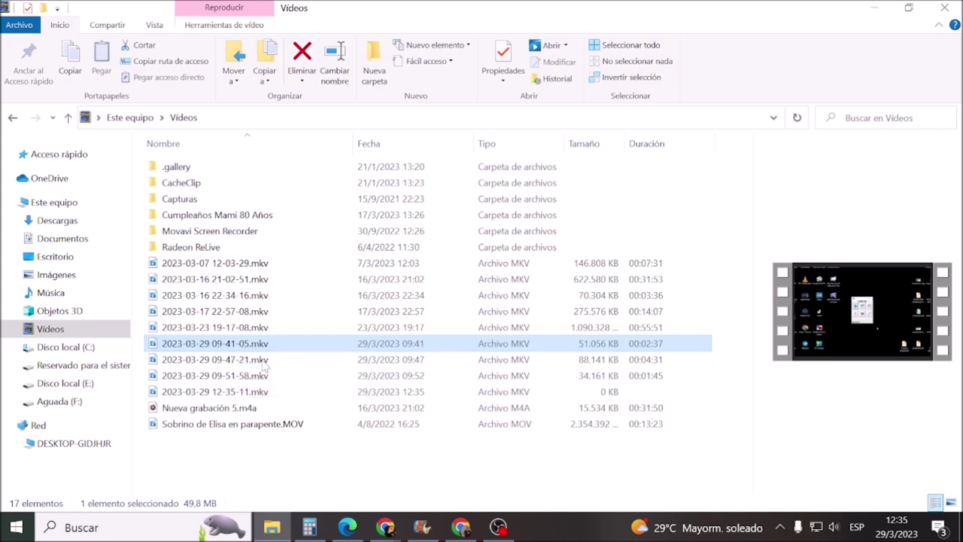
{"action": "left_click_drag", "start_coordinate": [403, 485], "coordinate": [508, 301]}
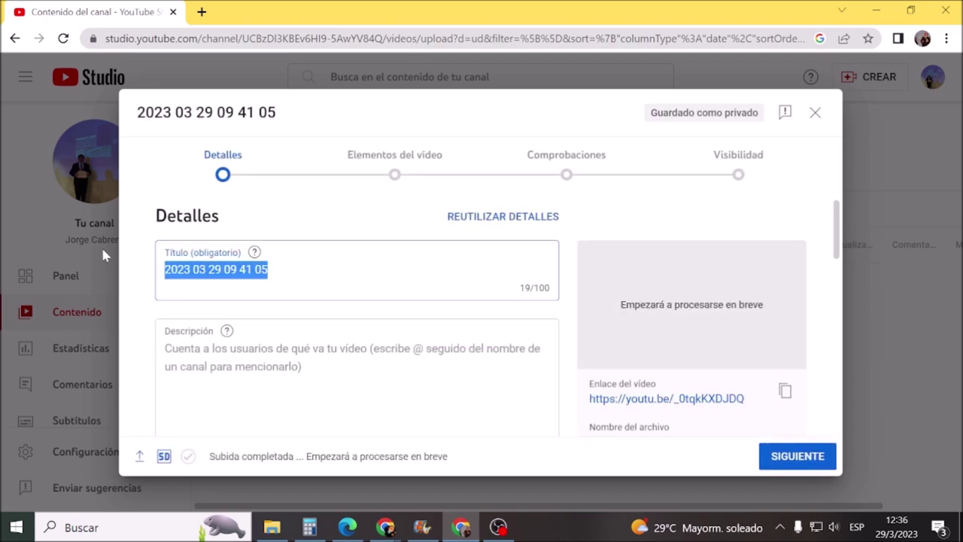
Step: Set the video title to "Clase del 23/03/2023 - Pitágoras"
{"action": "type", "text": "Clase del "}
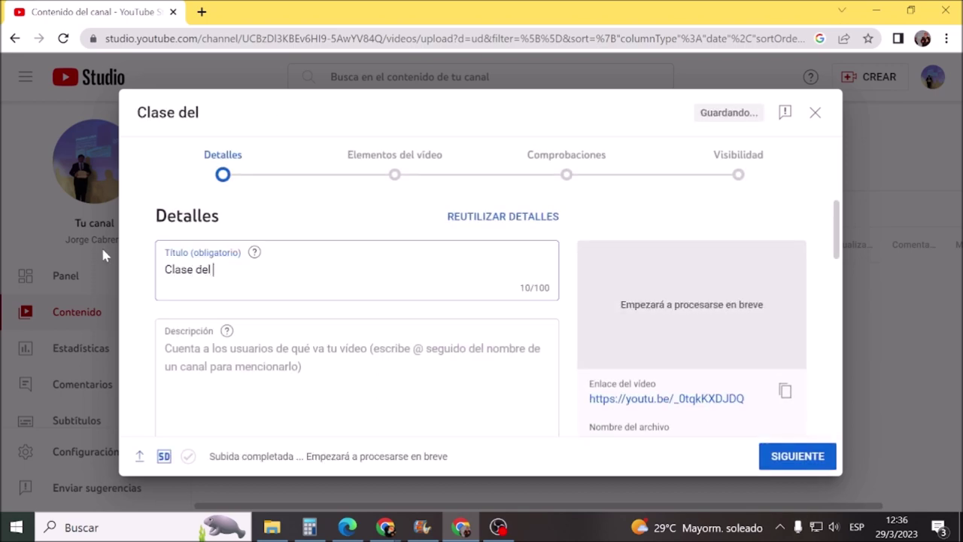
{"action": "type", "text": "23/0"}
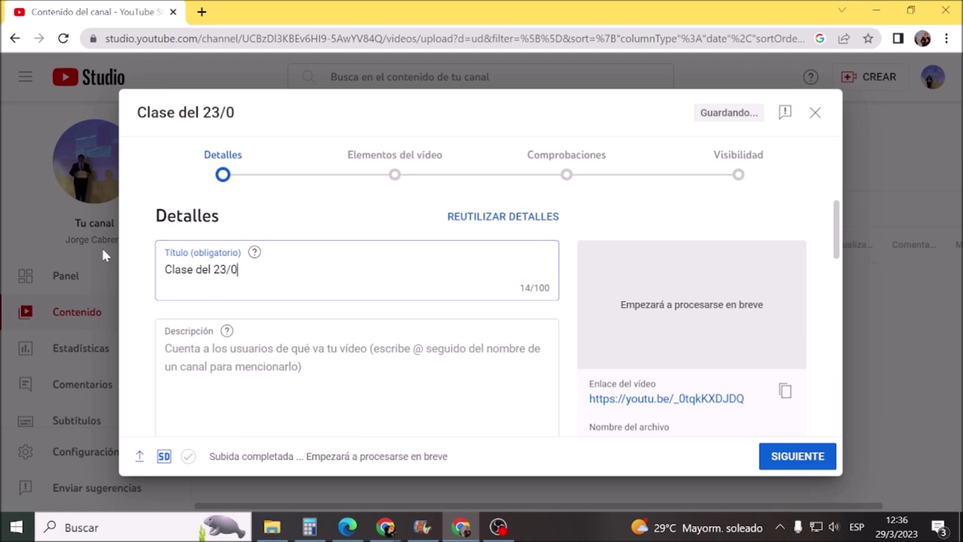
{"action": "type", "text": "3/2023"}
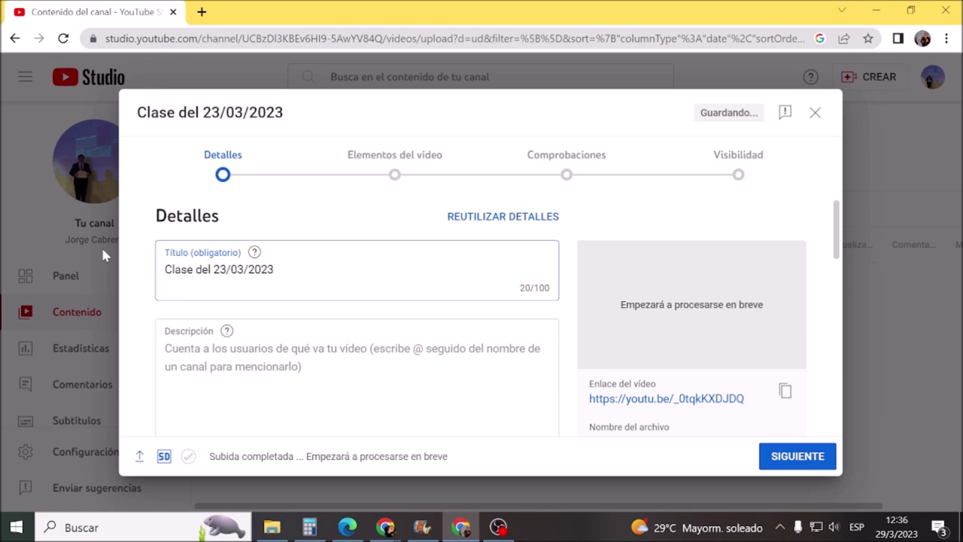
{"action": "type", "text": " - Pitágoras"}
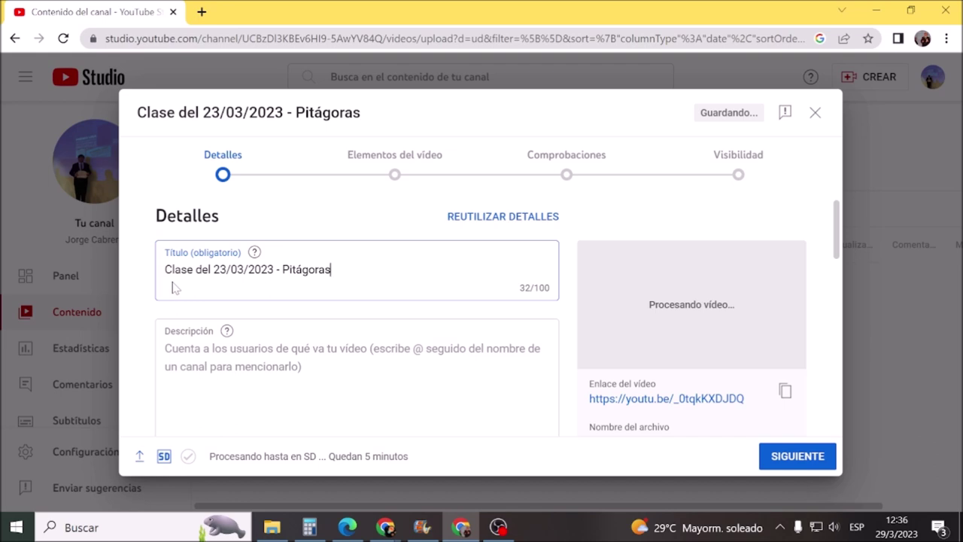
Step: Enter "Clase de matemática etc etc" as the video description
{"action": "left_click", "coordinate": [172, 354]}
{"action": "type", "text": "Clase de matemá"}
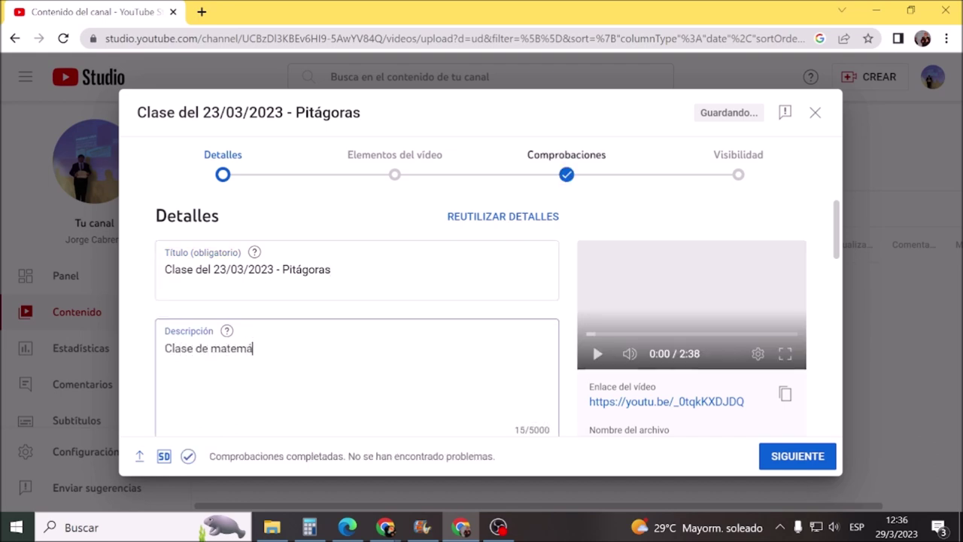
{"action": "type", "text": "tica"}
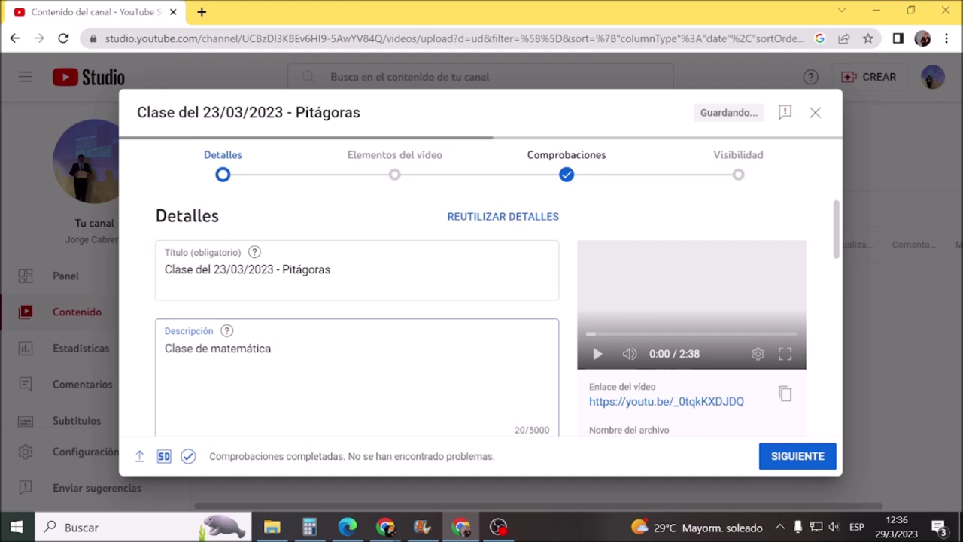
{"action": "type", "text": "setc etc"}
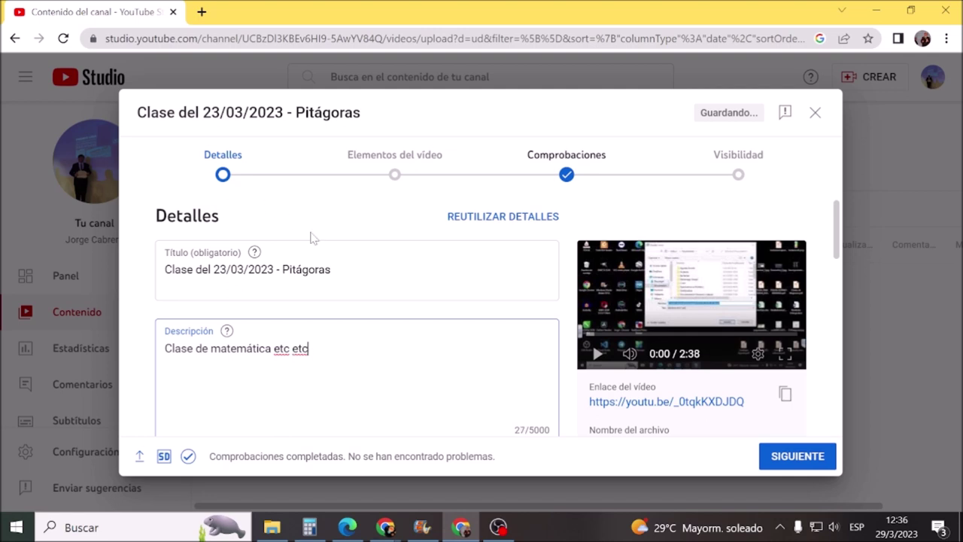
Step: Review the thumbnail choices and the playlist selection in the video details without changing them
{"action": "scroll", "coordinate": [312, 236], "scroll_direction": "down", "scroll_amount": 3}
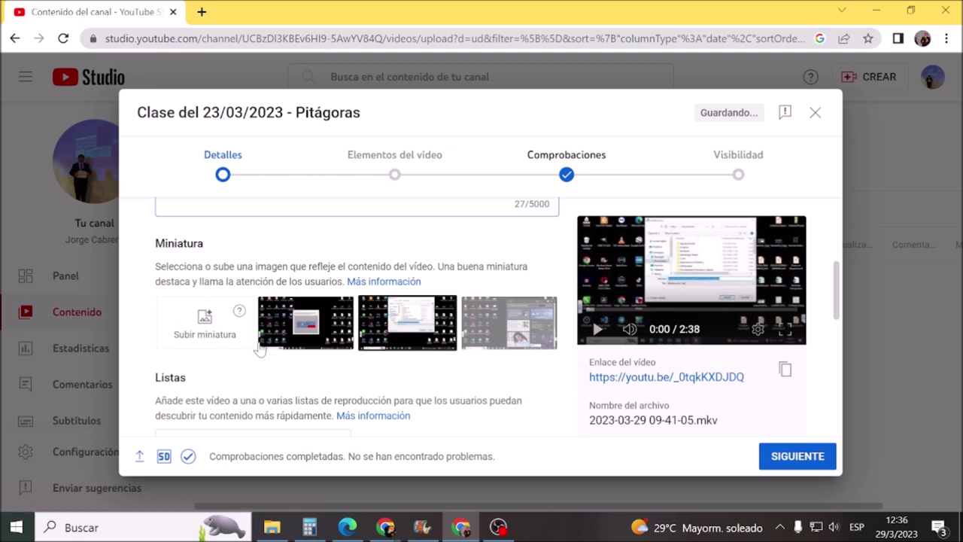
{"action": "scroll", "coordinate": [270, 342], "scroll_direction": "down", "scroll_amount": 1}
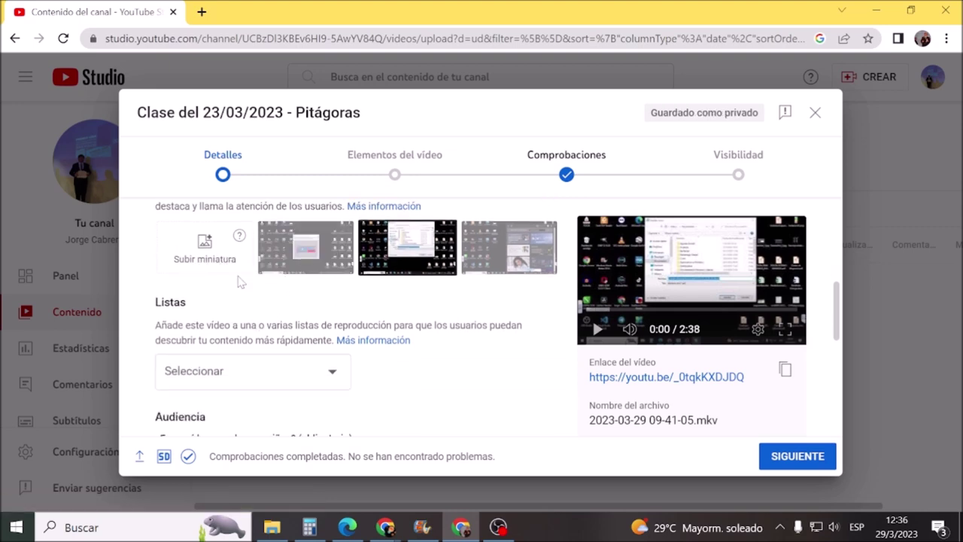
{"action": "scroll", "coordinate": [243, 295], "scroll_direction": "down", "scroll_amount": 1}
{"action": "left_click", "coordinate": [268, 307]}
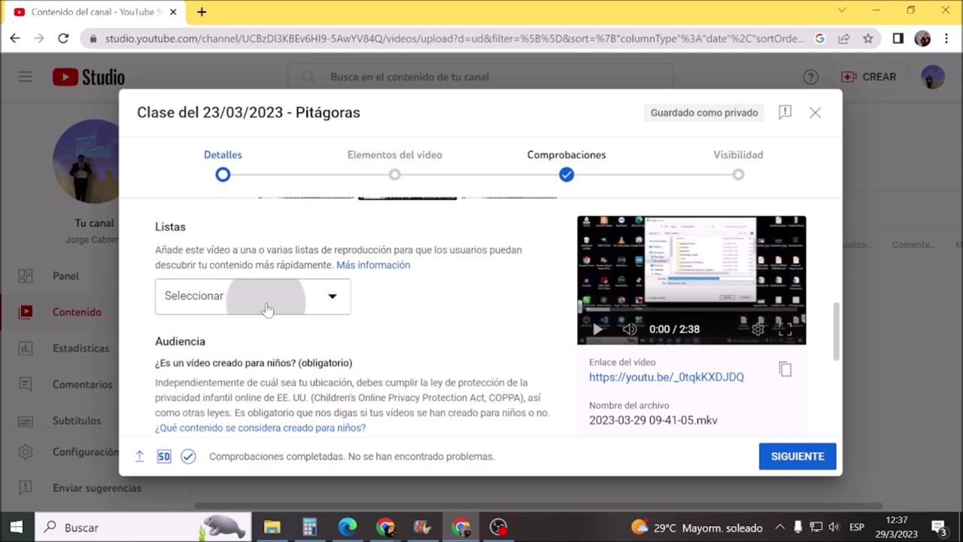
{"action": "left_click", "coordinate": [526, 303]}
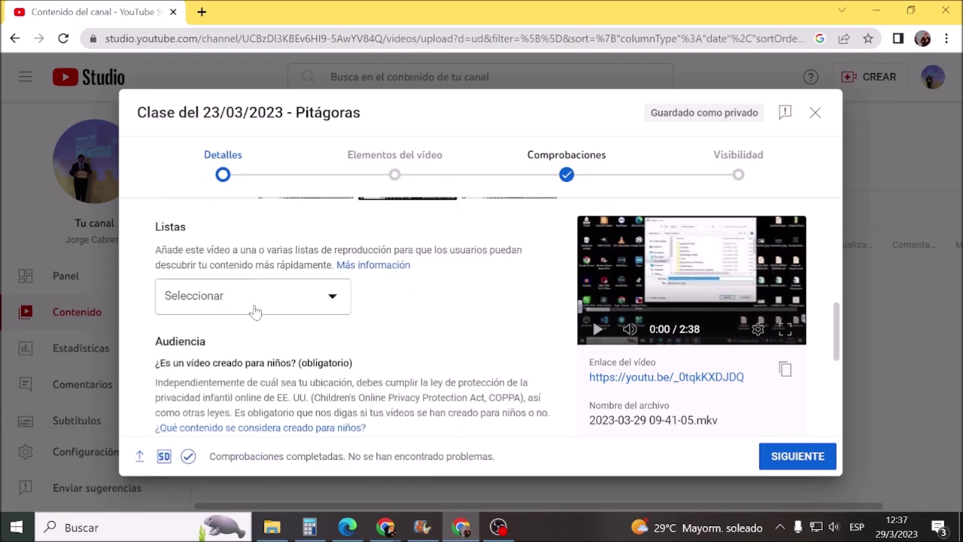
{"action": "scroll", "coordinate": [383, 326], "scroll_direction": "up", "scroll_amount": 2}
{"action": "scroll", "coordinate": [382, 325], "scroll_direction": "down", "scroll_amount": 3}
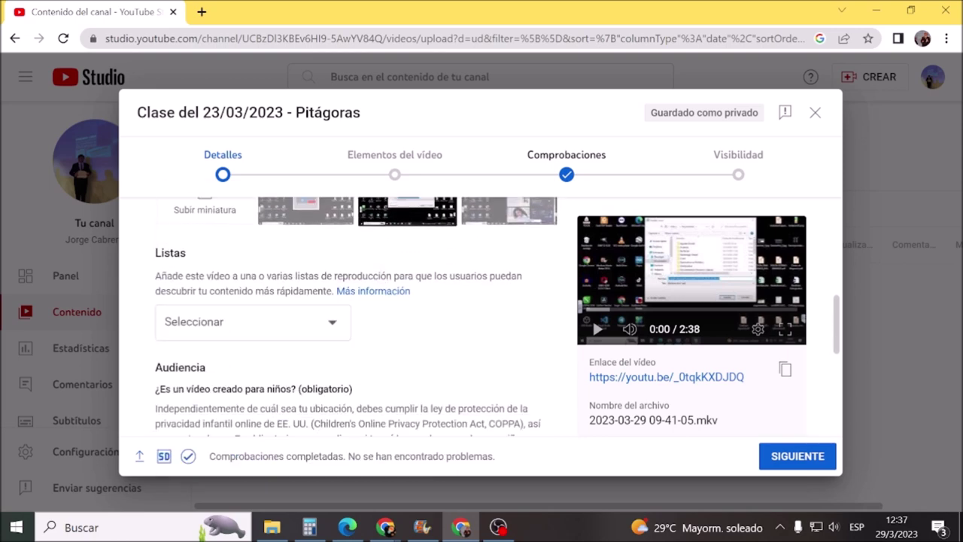
Step: Declare the video's audience as made for children (Sí, está creado para niños)
{"action": "scroll", "coordinate": [346, 316], "scroll_direction": "down", "scroll_amount": 1}
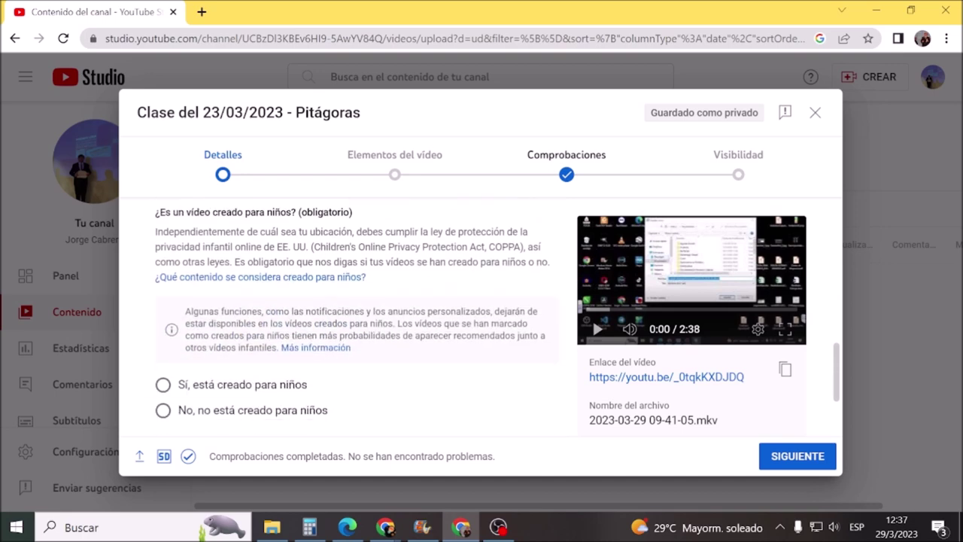
{"action": "scroll", "coordinate": [248, 316], "scroll_direction": "down", "scroll_amount": 1}
{"action": "left_click", "coordinate": [163, 310]}
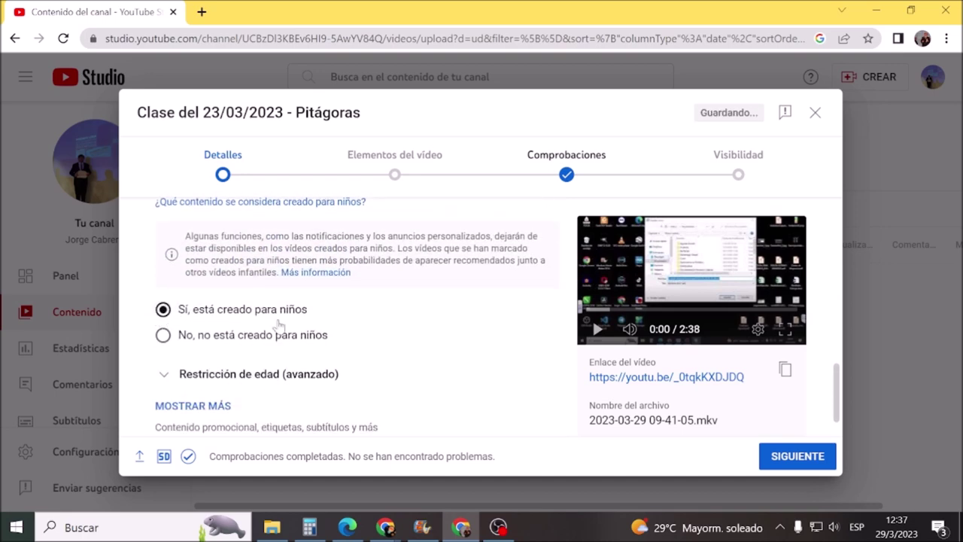
{"action": "scroll", "coordinate": [436, 338], "scroll_direction": "down", "scroll_amount": 1}
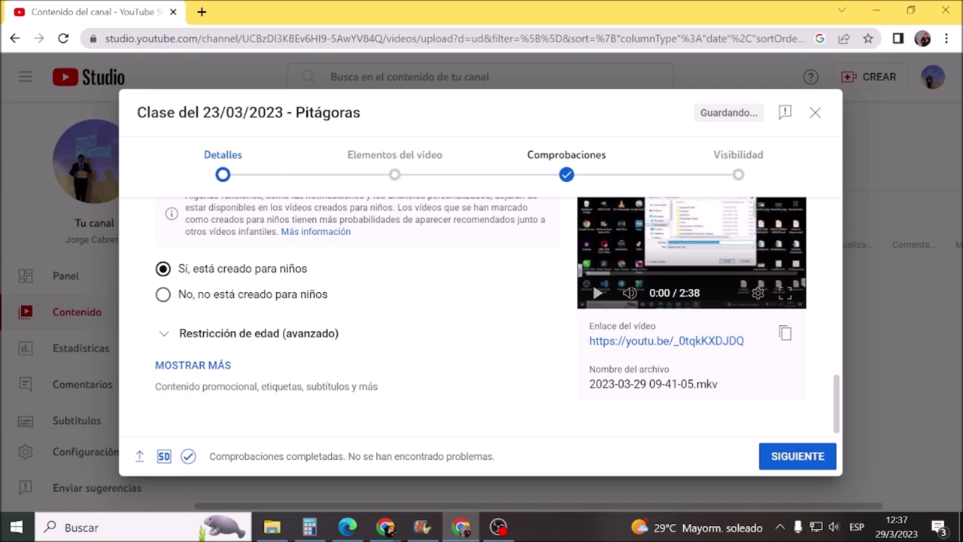
Step: Advance past the video elements and copyright checks to the Visibilidad stage without adding subtitles or end screens
{"action": "left_click", "coordinate": [787, 458]}
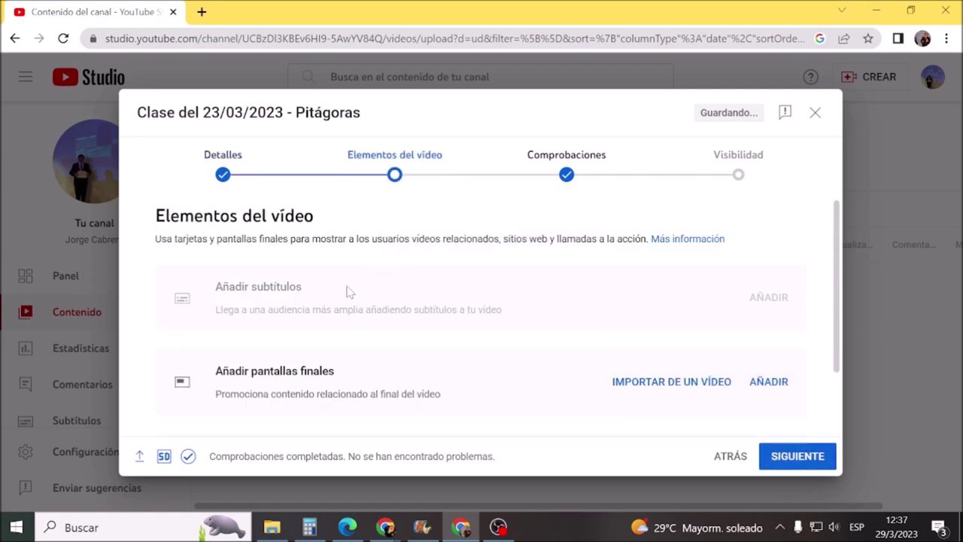
{"action": "scroll", "coordinate": [349, 292], "scroll_direction": "down", "scroll_amount": 1}
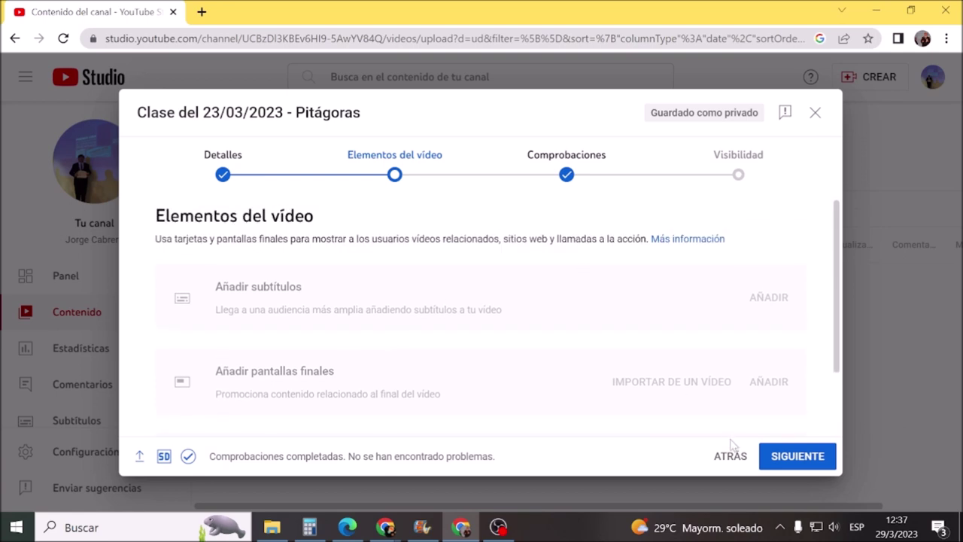
{"action": "left_click", "coordinate": [787, 456]}
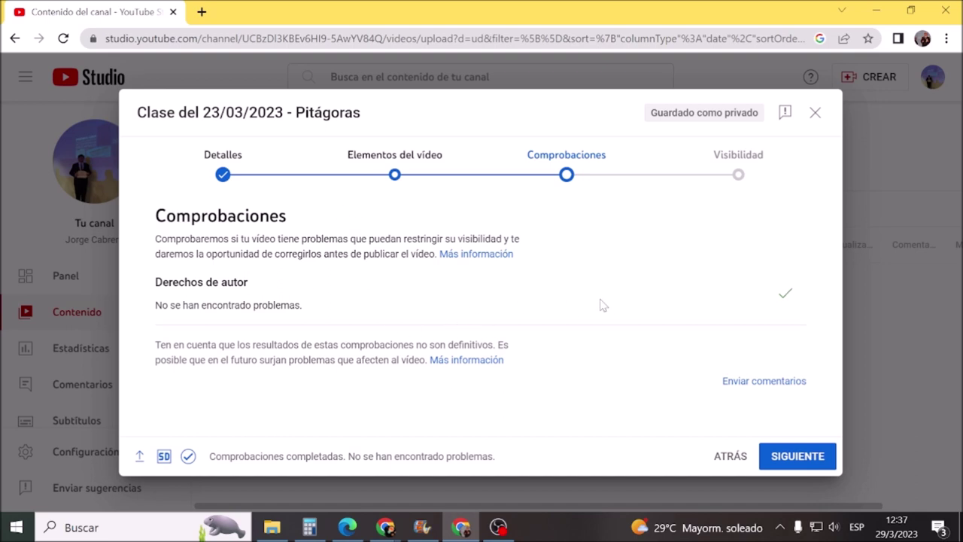
{"action": "left_click", "coordinate": [788, 456]}
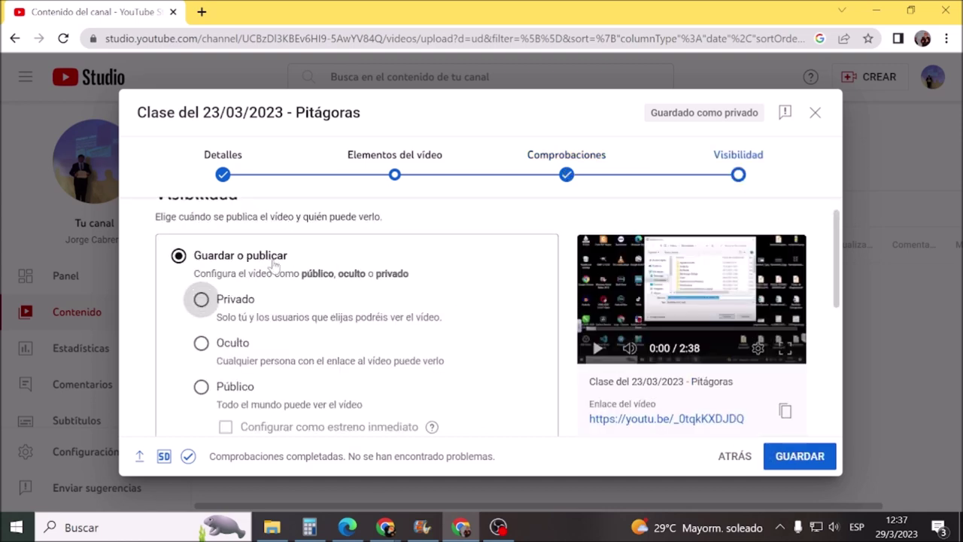
Step: Set the video's visibility to Público and look over the checks listed before publishing
{"action": "scroll", "coordinate": [295, 305], "scroll_direction": "down", "scroll_amount": 1}
{"action": "scroll", "coordinate": [294, 308], "scroll_direction": "up", "scroll_amount": 1}
{"action": "scroll", "coordinate": [207, 387], "scroll_direction": "down", "scroll_amount": 1}
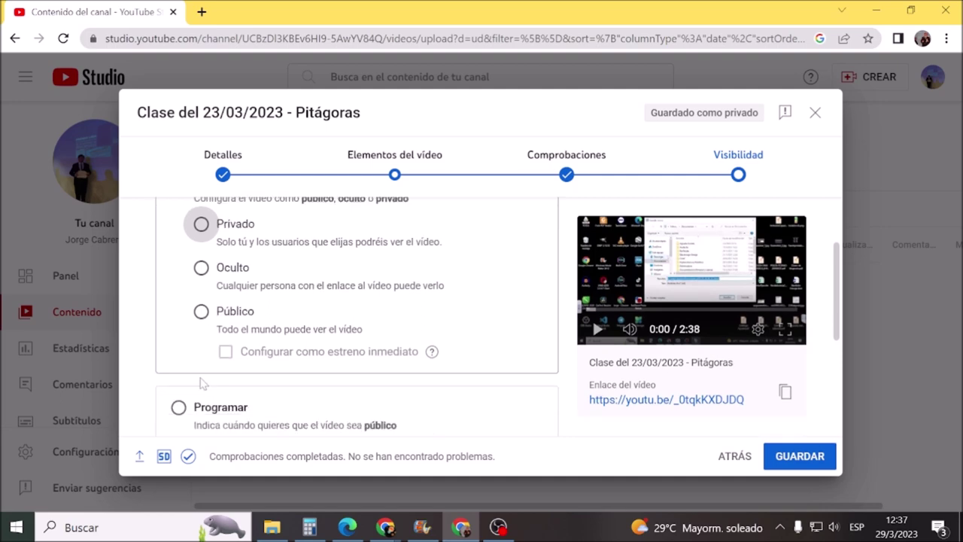
{"action": "left_click", "coordinate": [201, 312]}
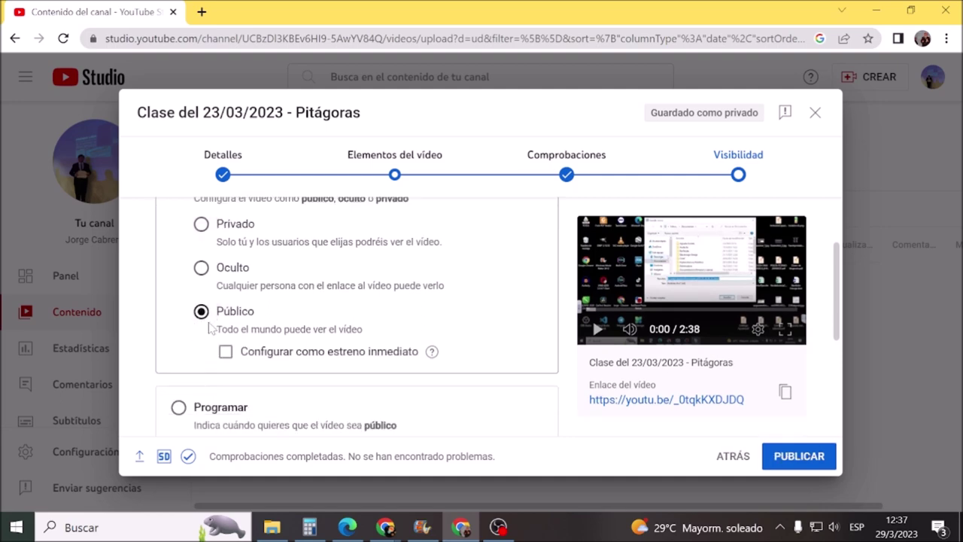
{"action": "scroll", "coordinate": [391, 345], "scroll_direction": "down", "scroll_amount": 1}
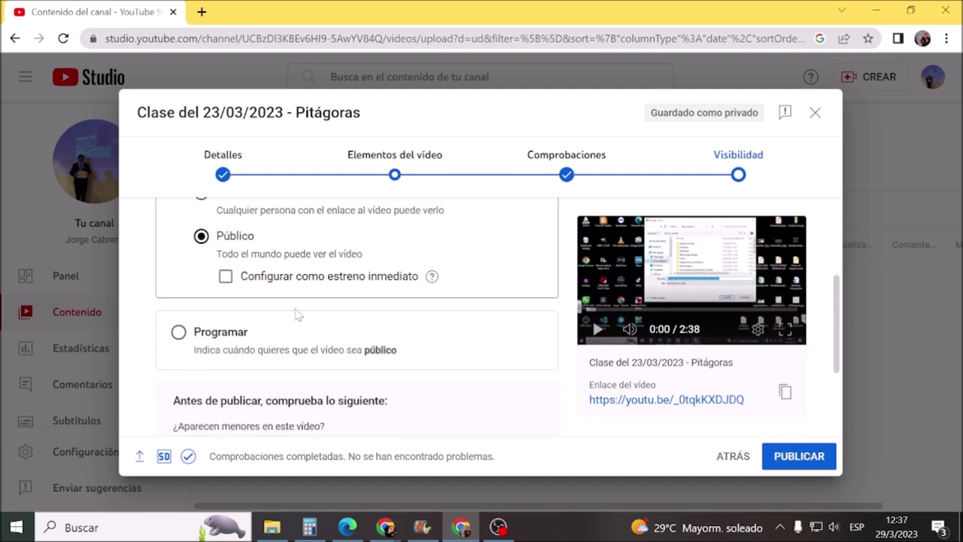
{"action": "scroll", "coordinate": [301, 312], "scroll_direction": "down", "scroll_amount": 1}
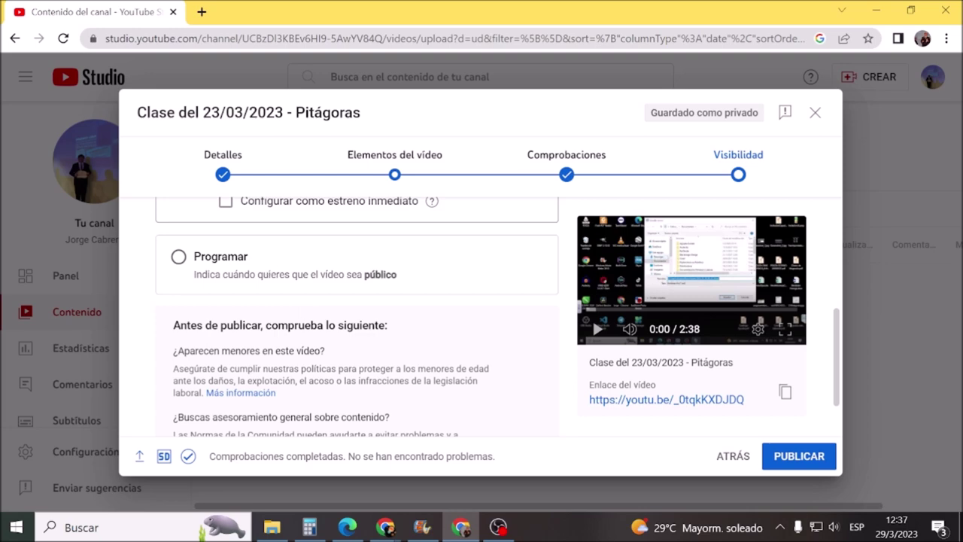
{"action": "scroll", "coordinate": [301, 335], "scroll_direction": "down", "scroll_amount": 1}
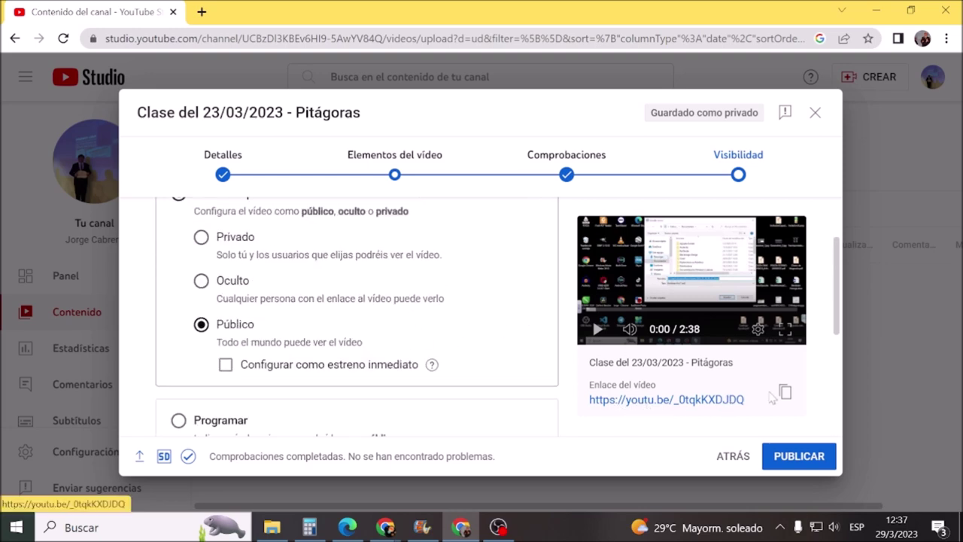
Step: Publish the video, copy its link for sharing, and close the publication confirmation
{"action": "left_click", "coordinate": [786, 392]}
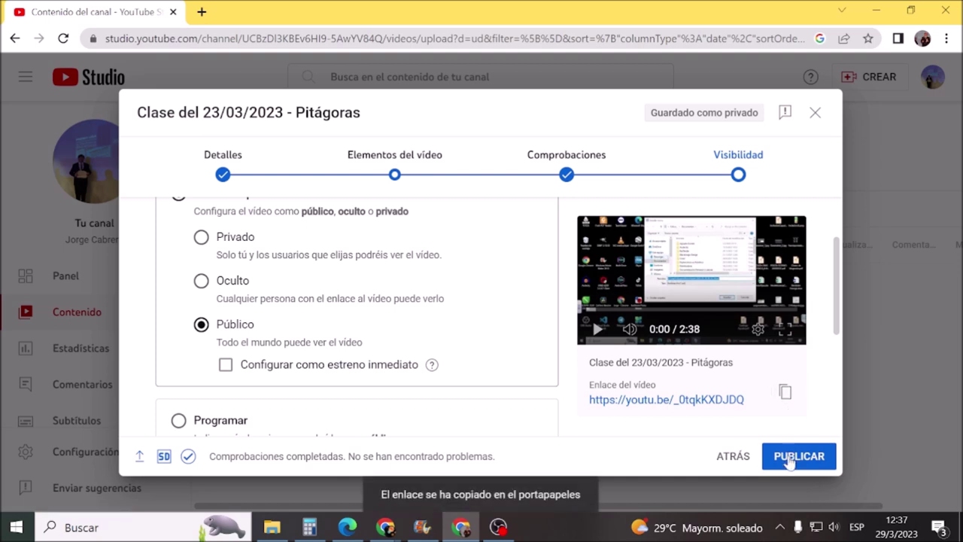
{"action": "left_click", "coordinate": [797, 457]}
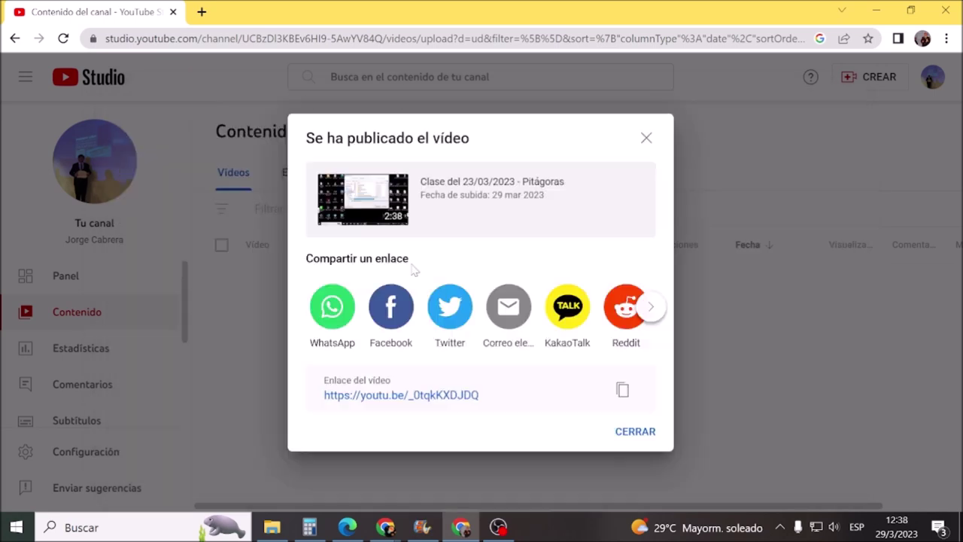
{"action": "left_click", "coordinate": [623, 389]}
{"action": "left_click", "coordinate": [636, 431]}
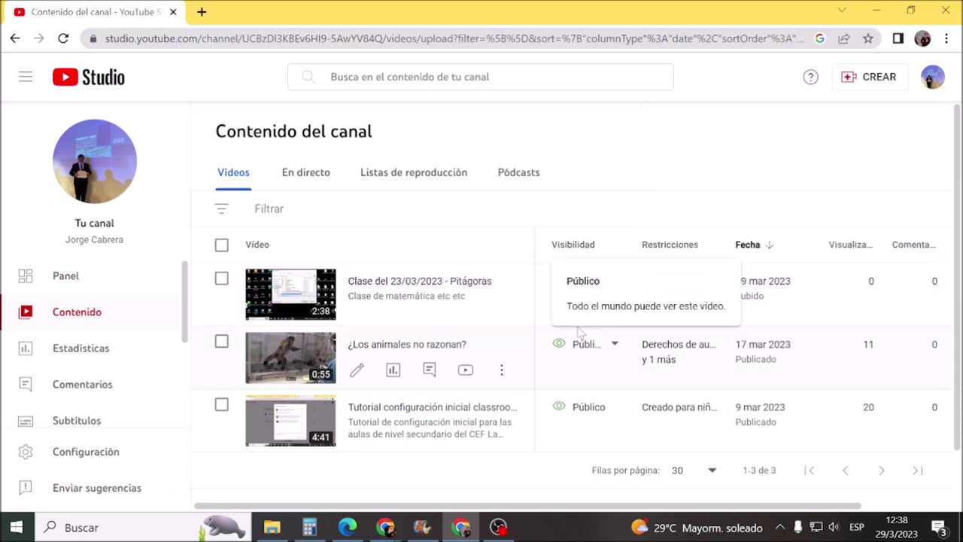
Step: Switch to Google Classroom and open the CTS 5to A class
{"action": "left_click", "coordinate": [385, 527]}
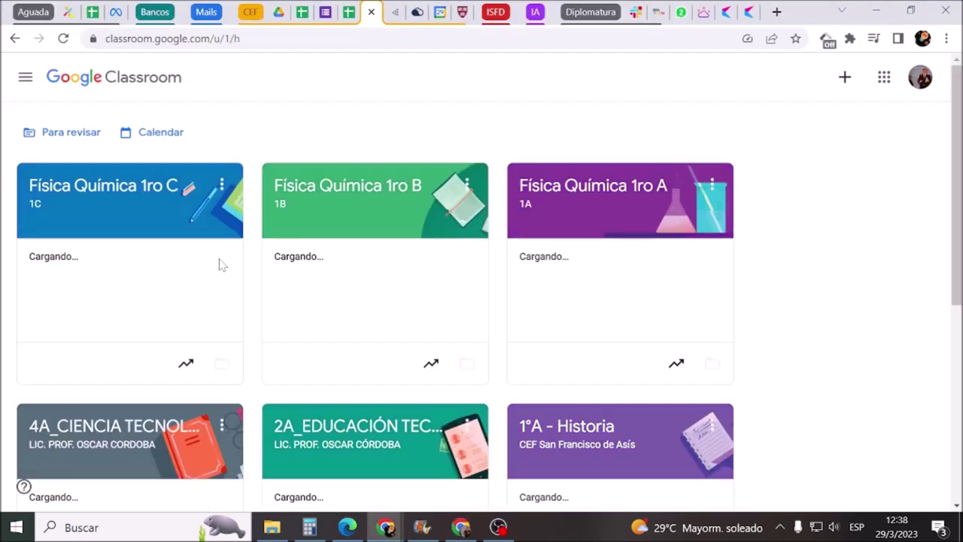
{"action": "left_click", "coordinate": [26, 78]}
{"action": "scroll", "coordinate": [124, 301], "scroll_direction": "down", "scroll_amount": 3}
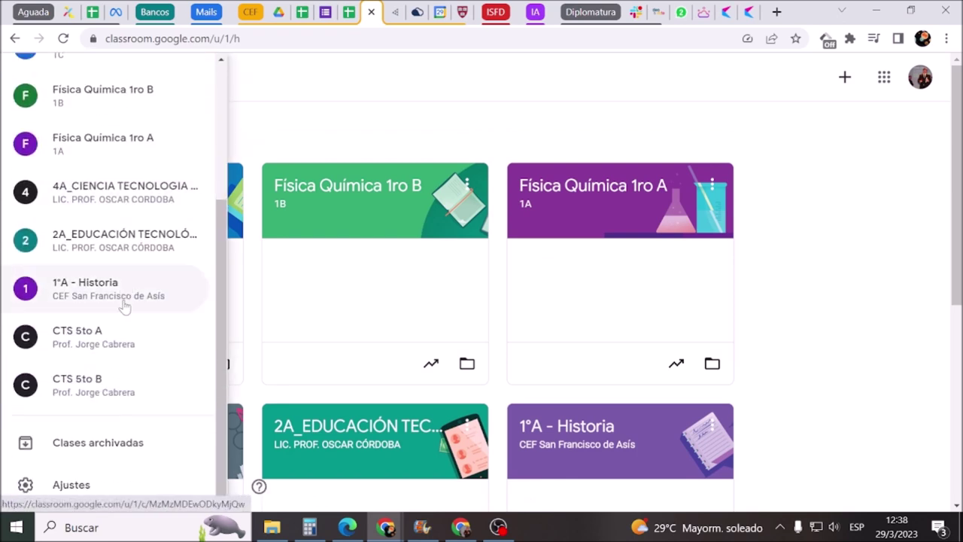
{"action": "left_click", "coordinate": [103, 347]}
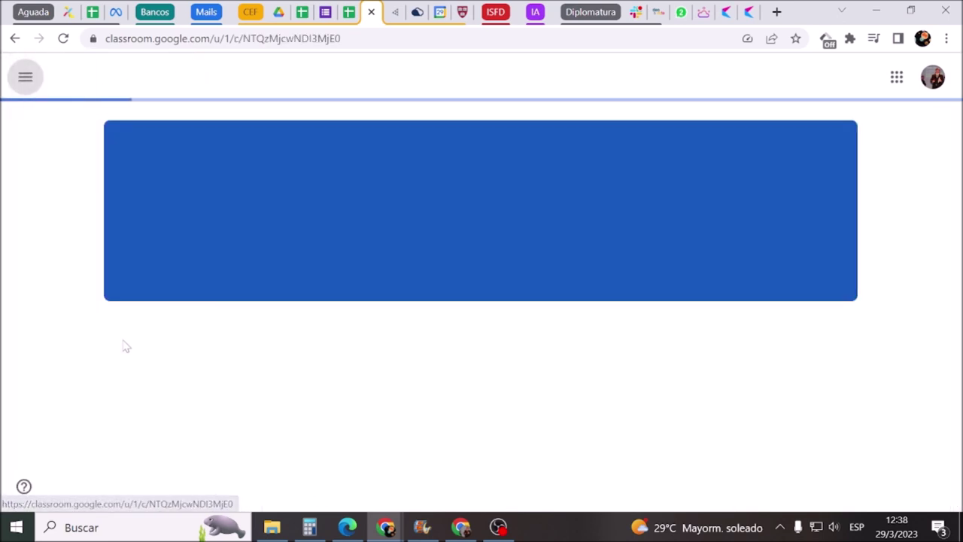
Step: Start a class announcement for Toda la clase with the text "Les dejo la explicación de la última clase."
{"action": "scroll", "coordinate": [430, 281], "scroll_direction": "down", "scroll_amount": 1}
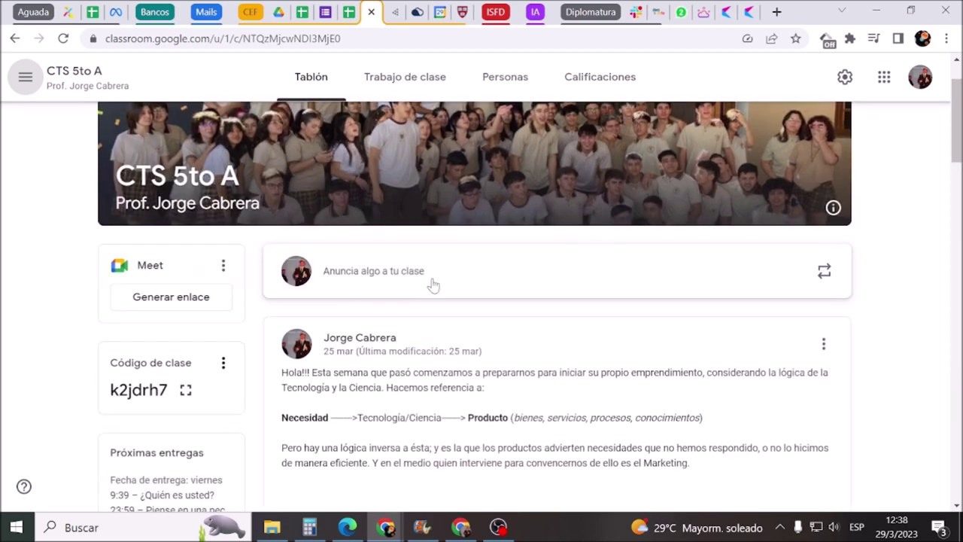
{"action": "scroll", "coordinate": [318, 294], "scroll_direction": "down", "scroll_amount": 1}
{"action": "left_click", "coordinate": [351, 211]}
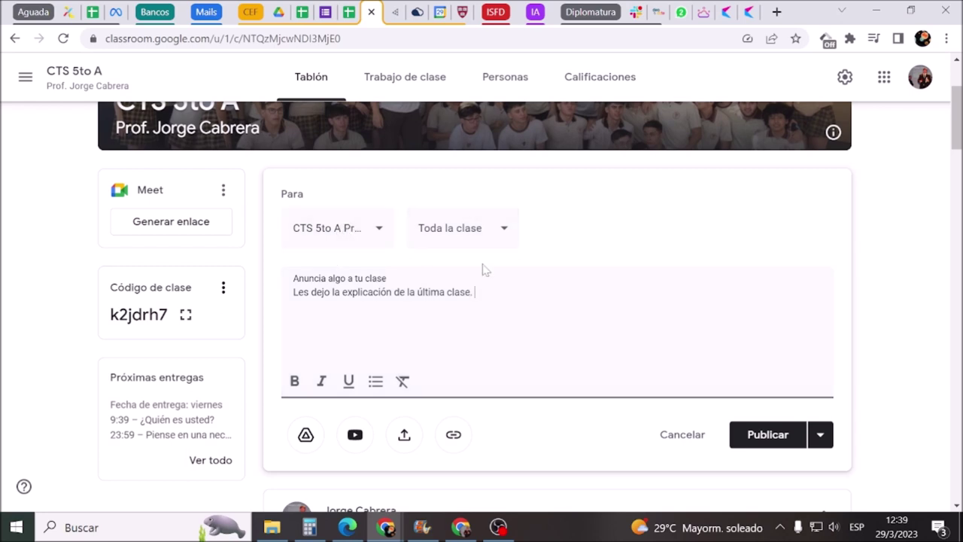
{"action": "scroll", "coordinate": [447, 258], "scroll_direction": "down", "scroll_amount": 1}
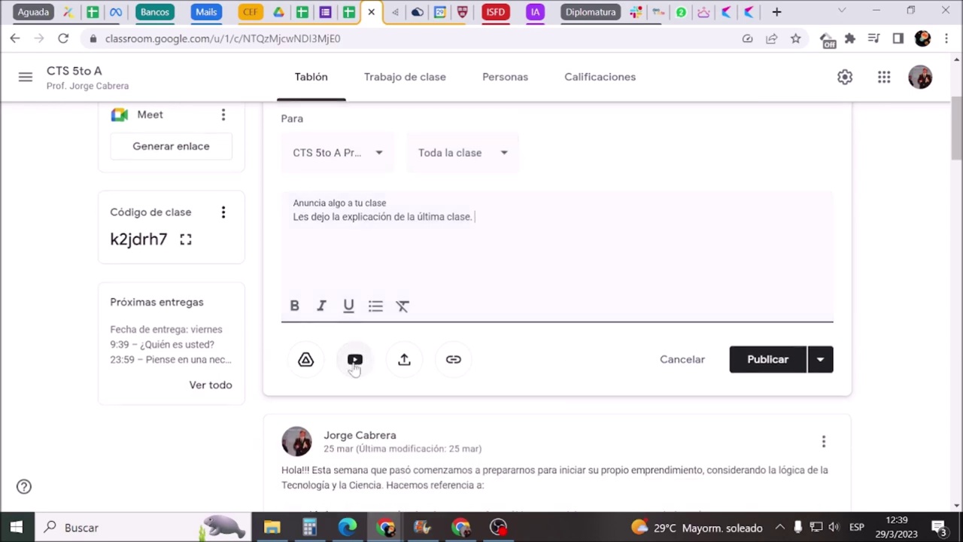
{"action": "left_click", "coordinate": [354, 360]}
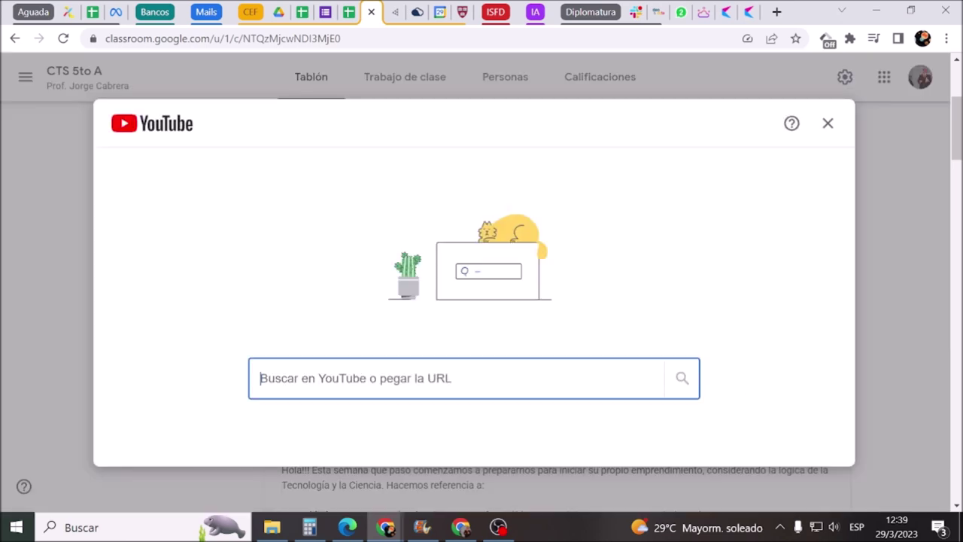
{"action": "type", "text": "https://youtu.be/_0tqkKXDJDQ"}
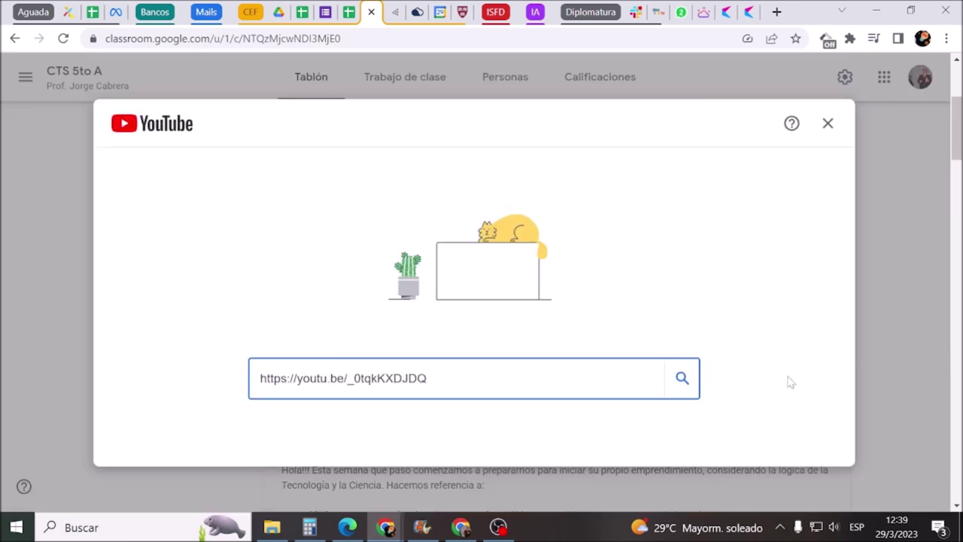
{"action": "left_click", "coordinate": [682, 378]}
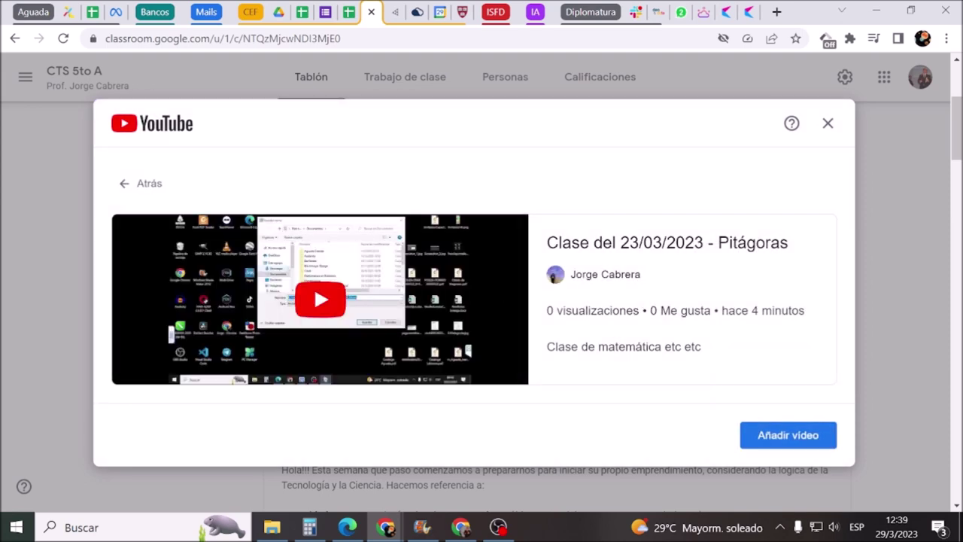
{"action": "left_click", "coordinate": [790, 438]}
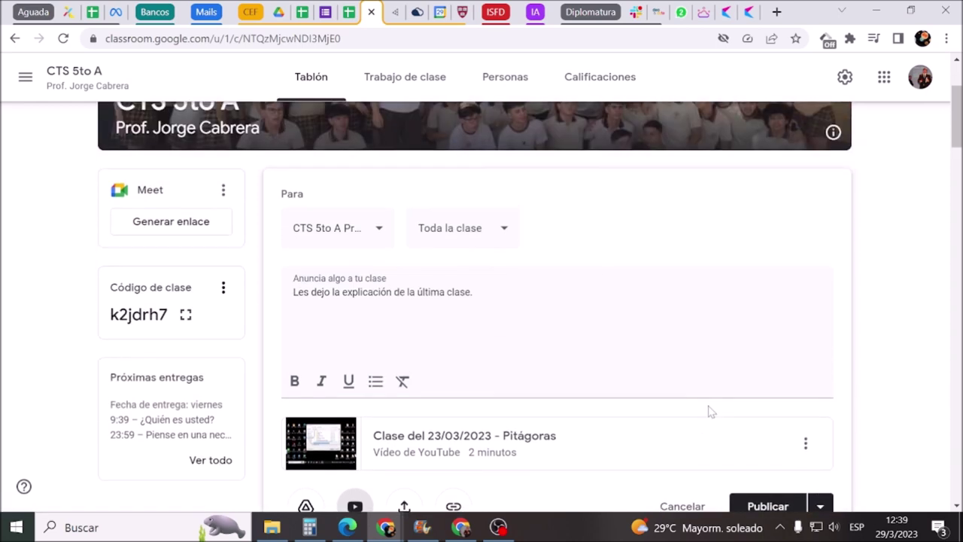
{"action": "left_click", "coordinate": [773, 437]}
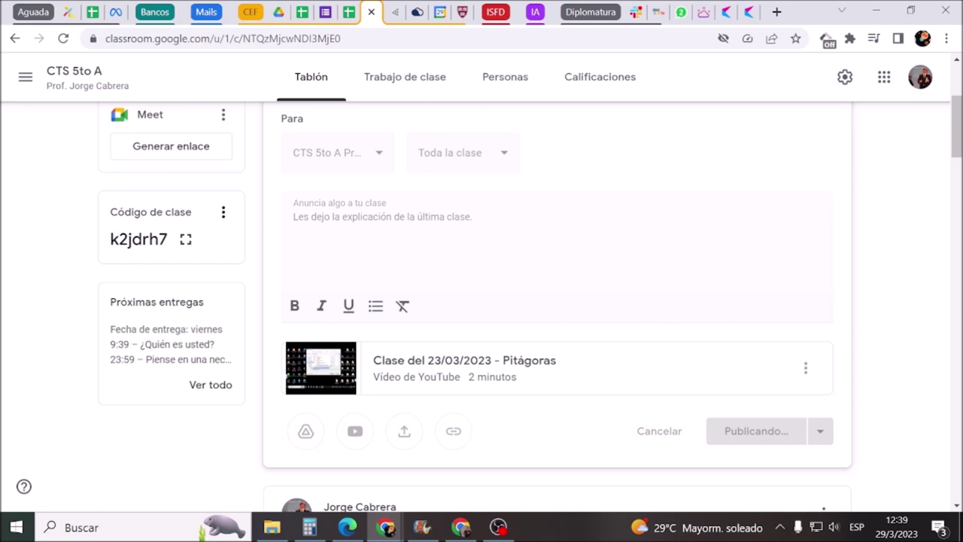